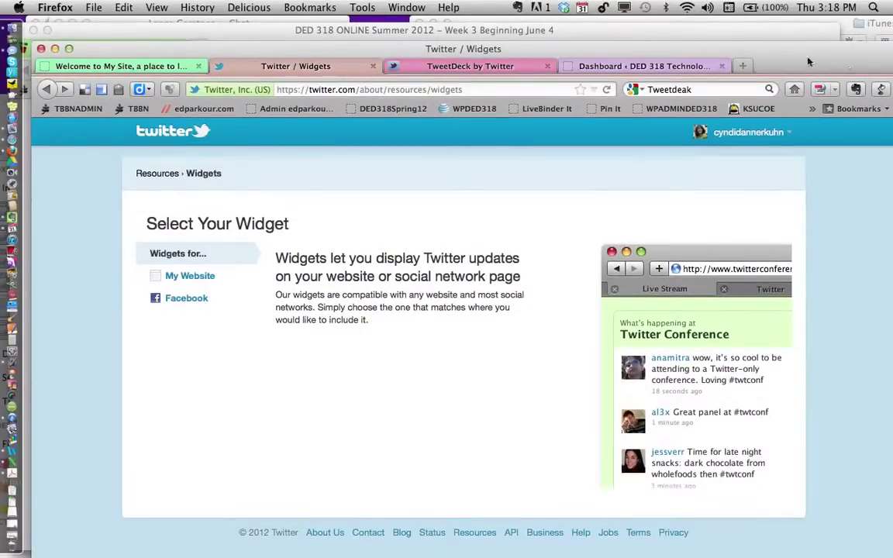
Open the Profile Widget customizer under My Website, select the username, and show its Preferences.
key("super+Tab")
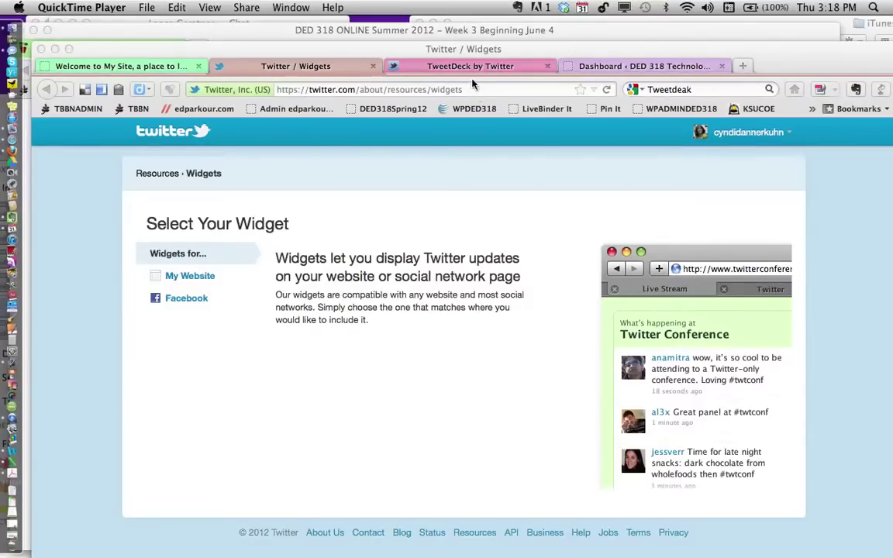
left_click(280, 89)
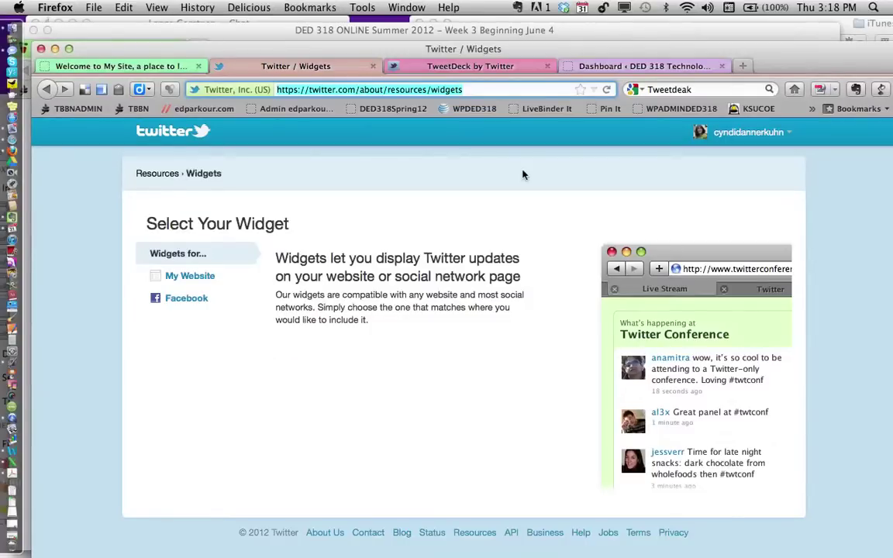
left_click(203, 276)
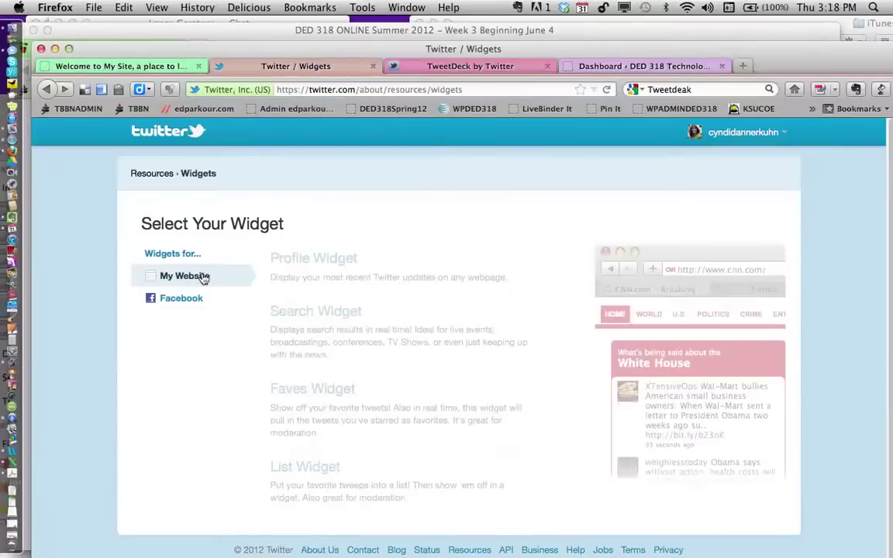
left_click(332, 265)
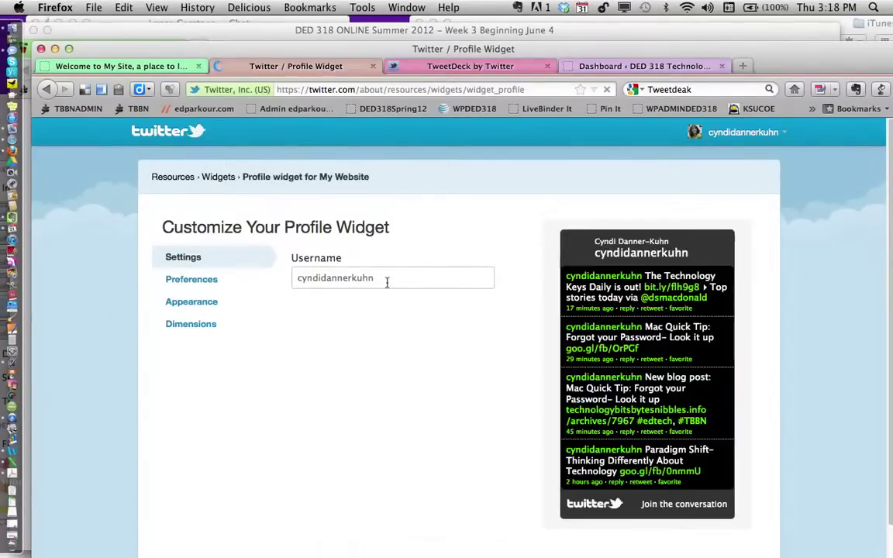
left_click_drag(385, 280, 275, 277)
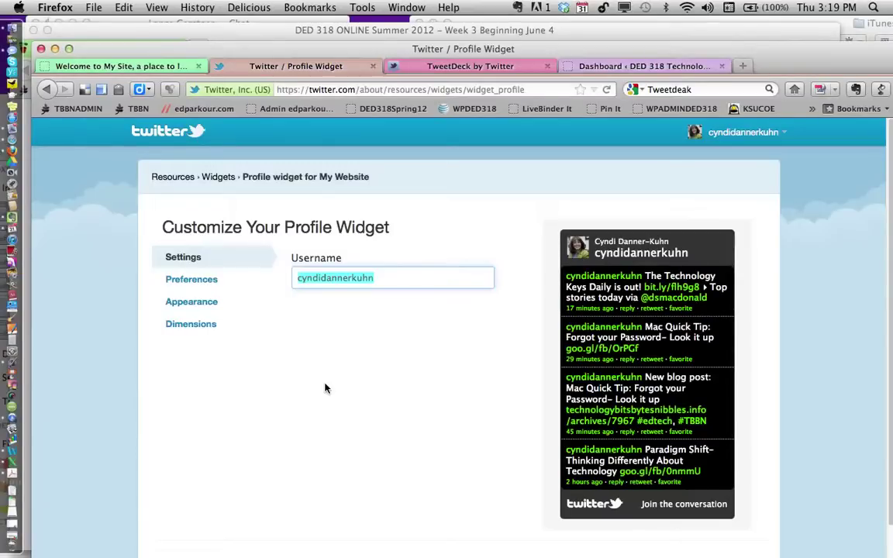
left_click(218, 284)
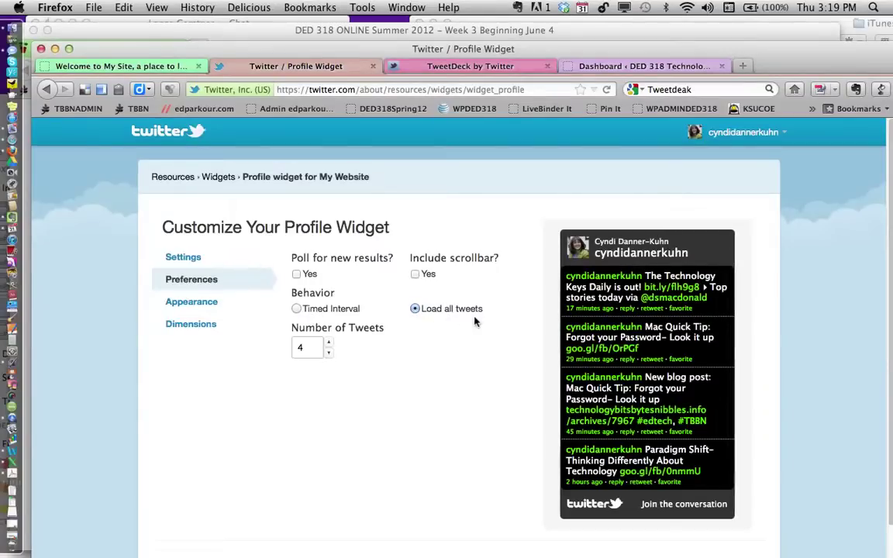
In Appearance, set the widget's shell background colour to purple #860fd6.
left_click(216, 305)
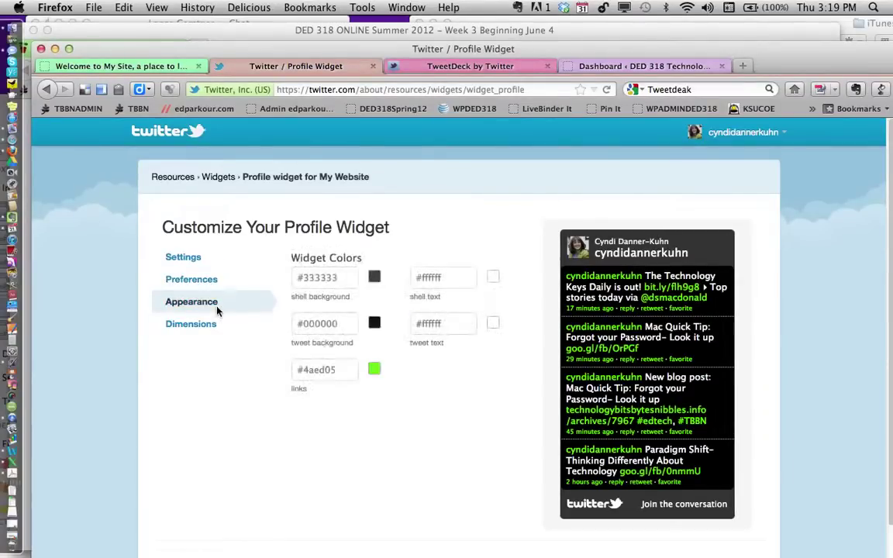
left_click(374, 278)
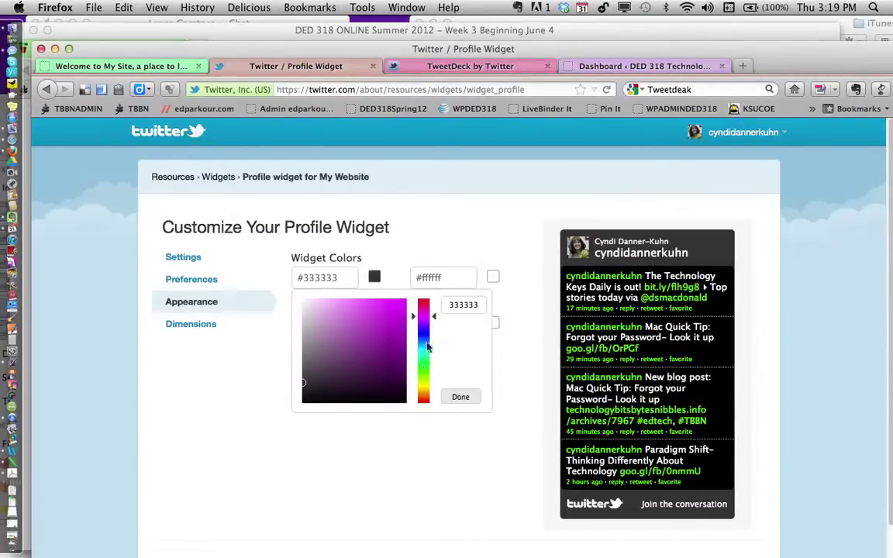
left_click(424, 323)
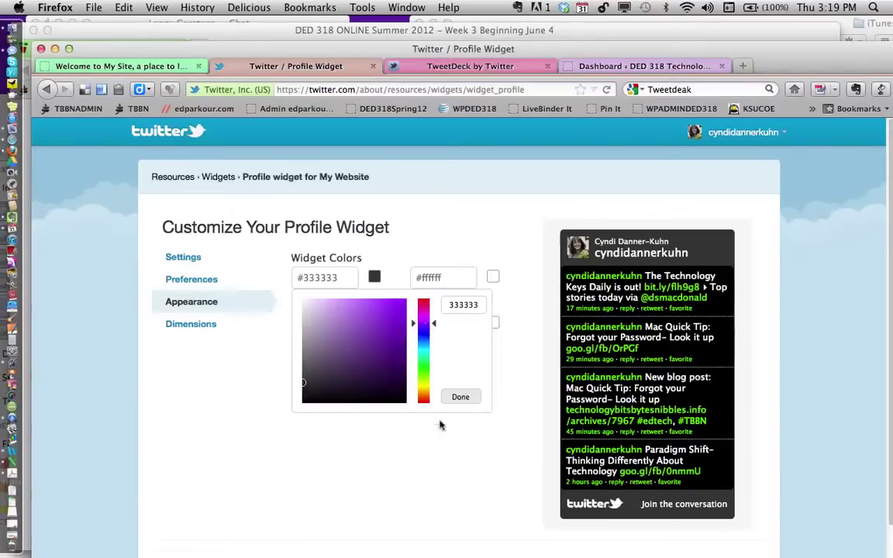
left_click(397, 317)
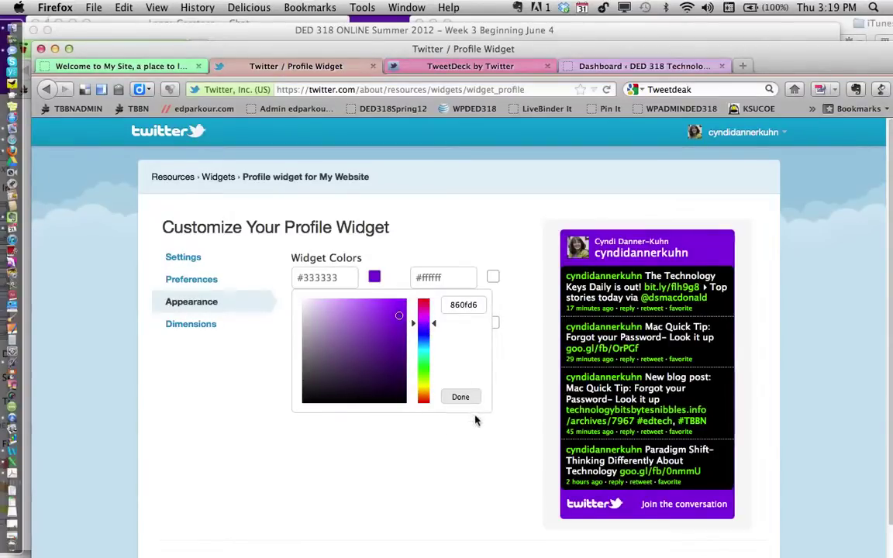
left_click(462, 396)
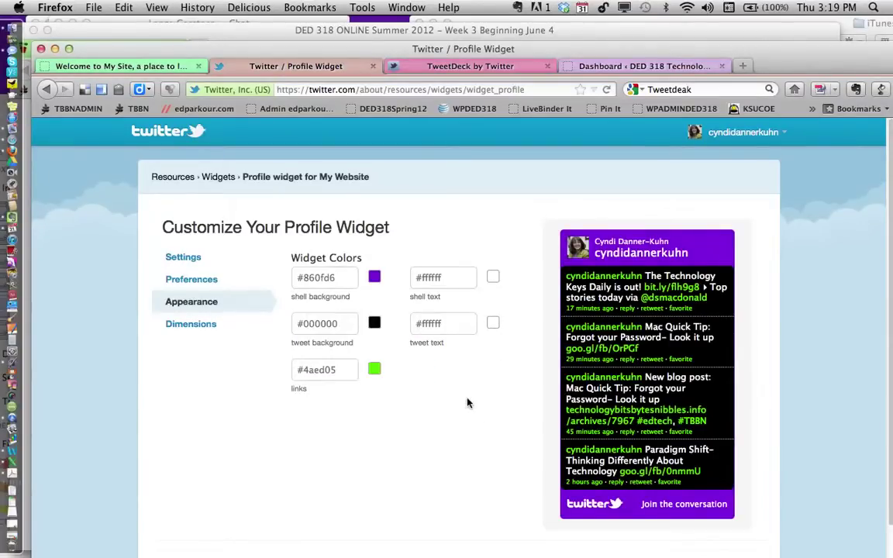
Set the tweet background to light #f7f2f7 and the link colour to blue #3507eb.
left_click(374, 324)
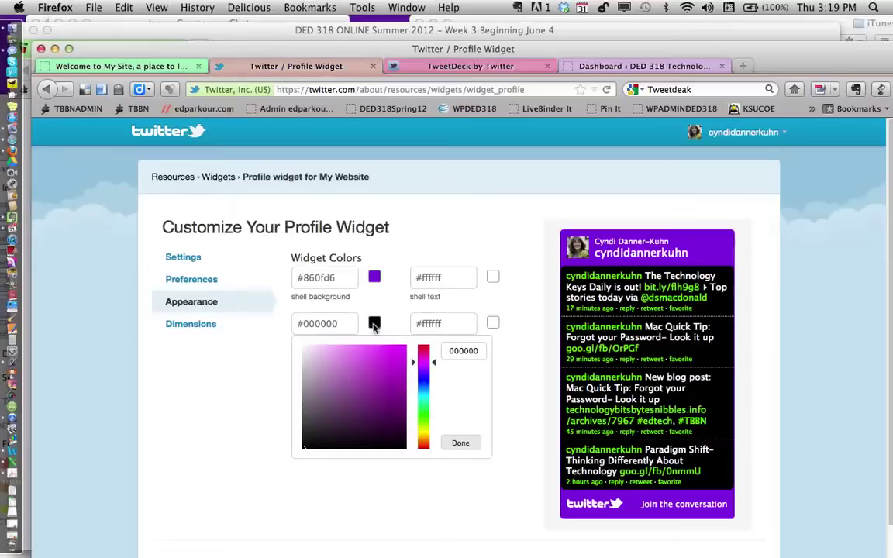
left_click(305, 349)
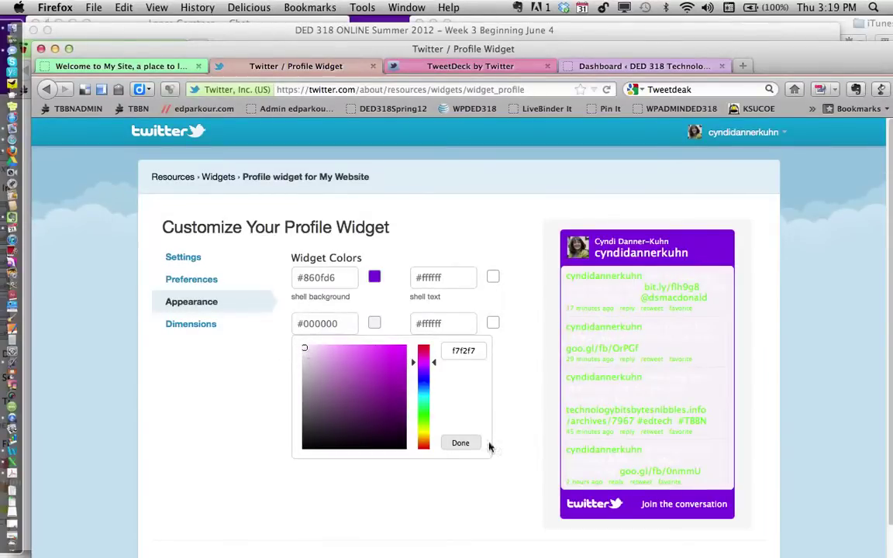
left_click(460, 445)
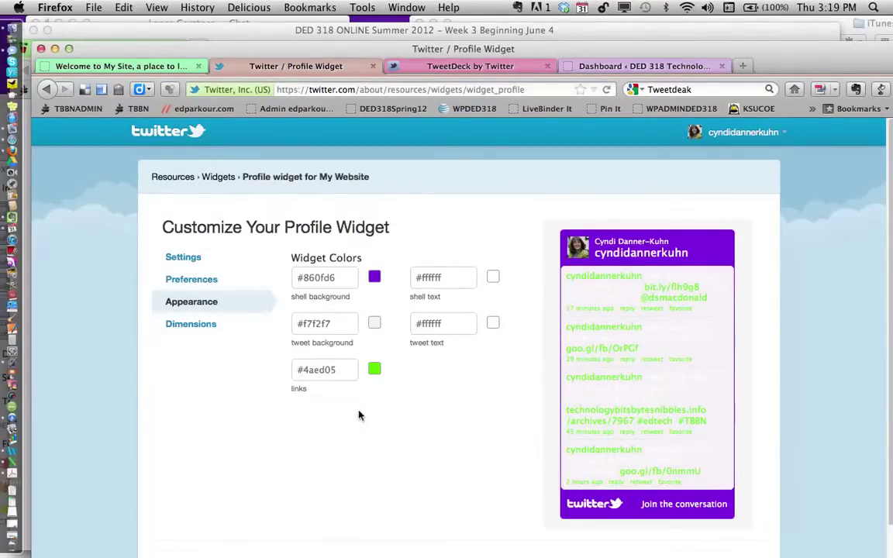
left_click(376, 370)
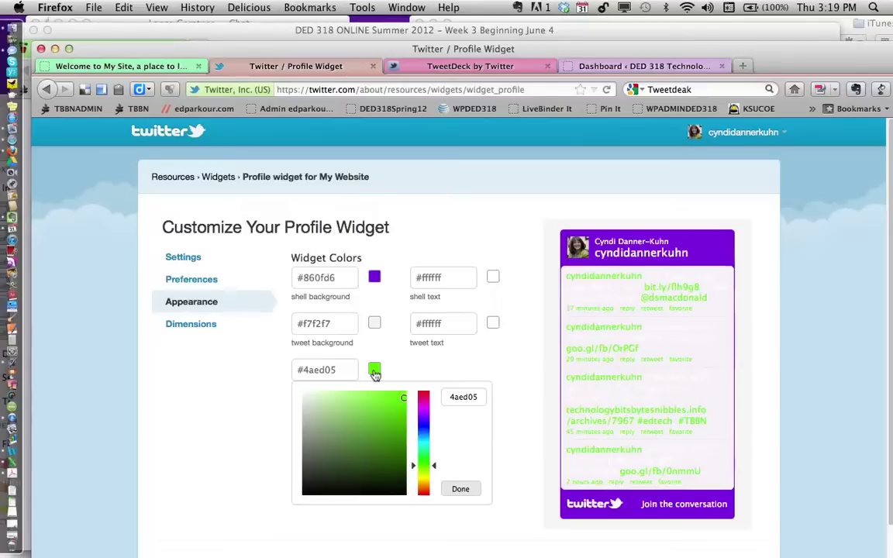
left_click(426, 422)
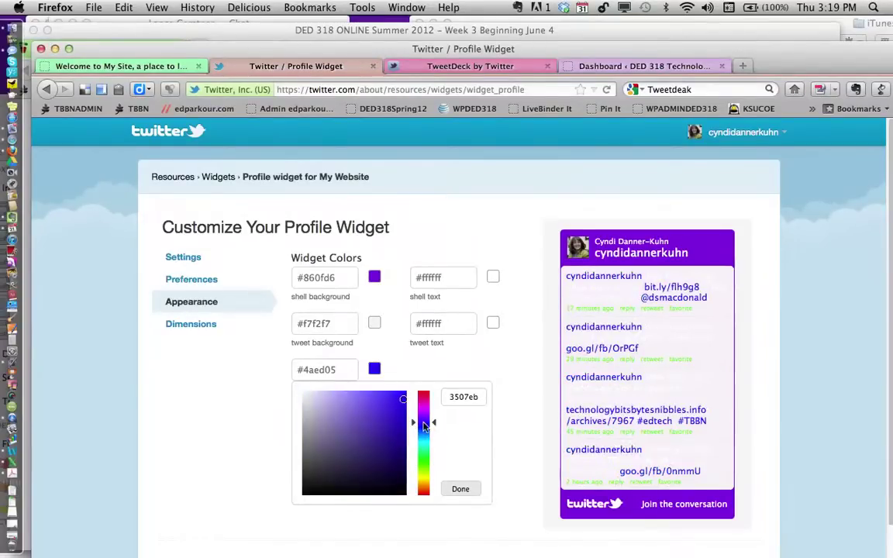
left_click(461, 489)
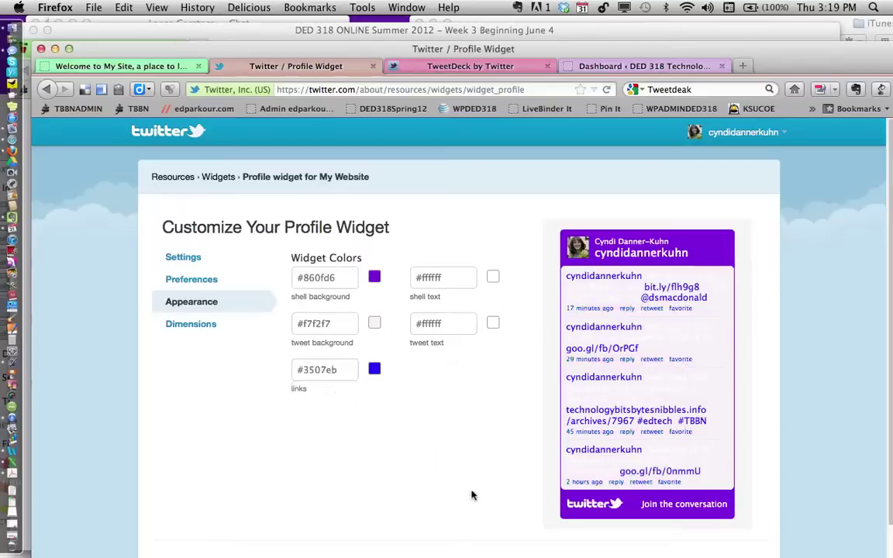
Set the shell text colour to pale #f5ebf5.
left_click(494, 278)
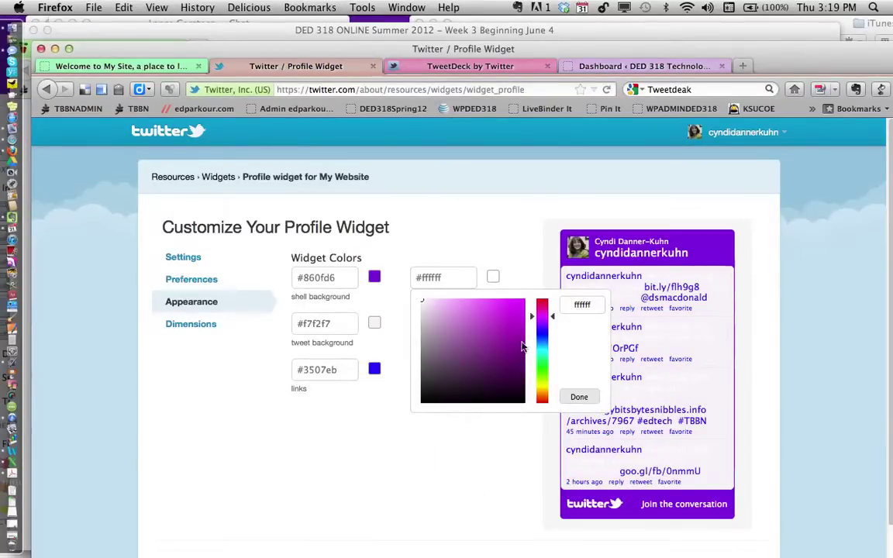
left_click(522, 404)
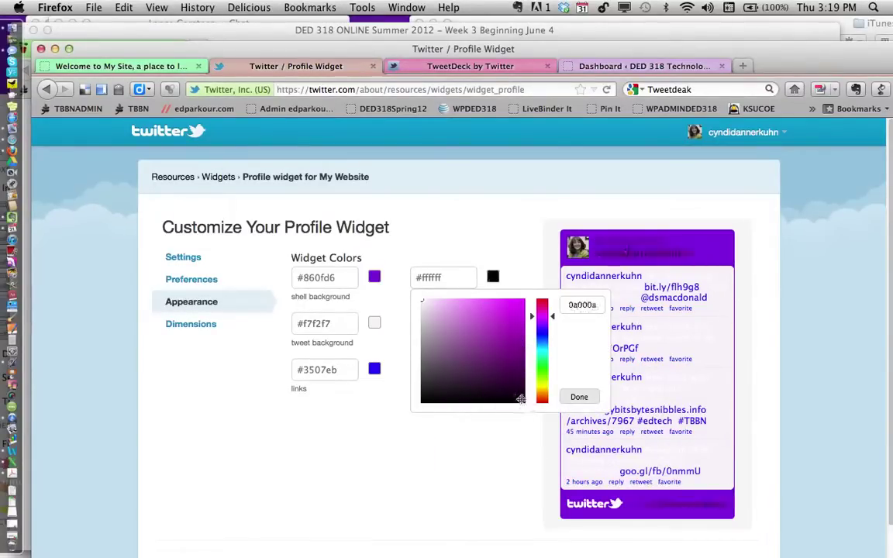
left_click(429, 399)
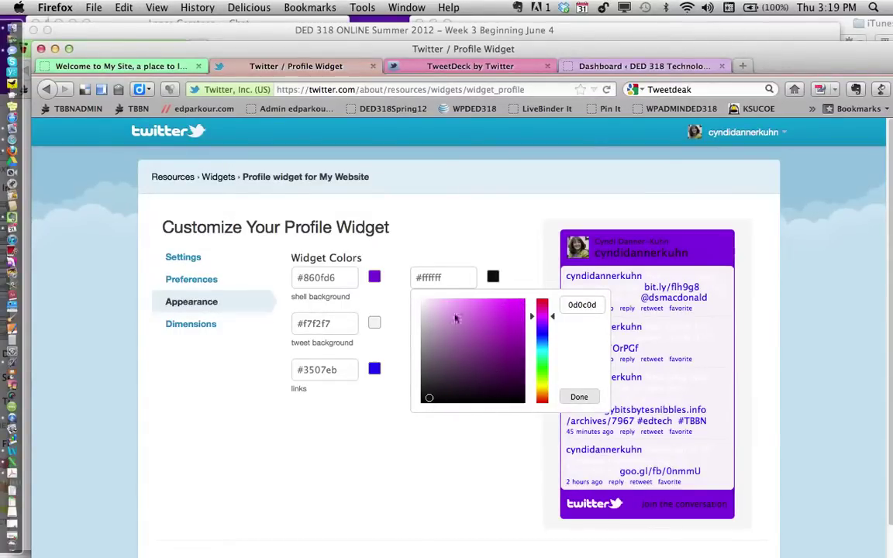
left_click(424, 306)
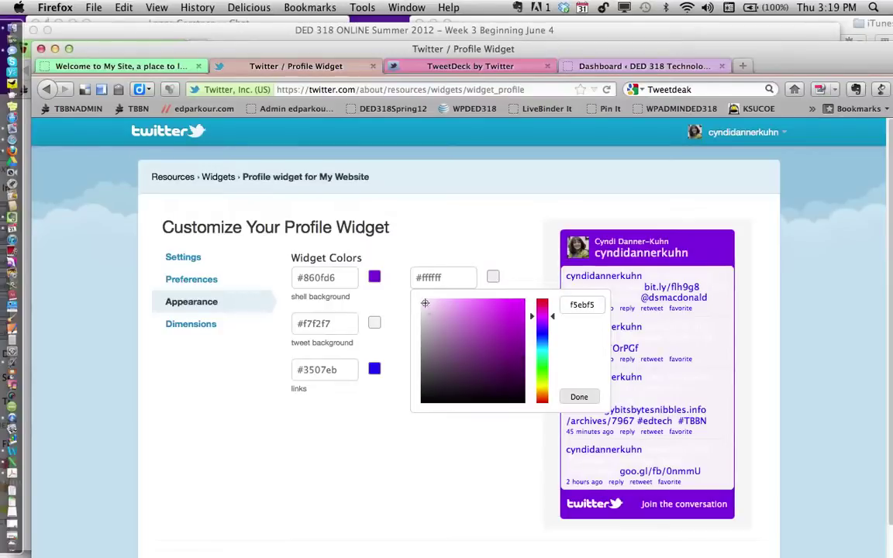
left_click(581, 400)
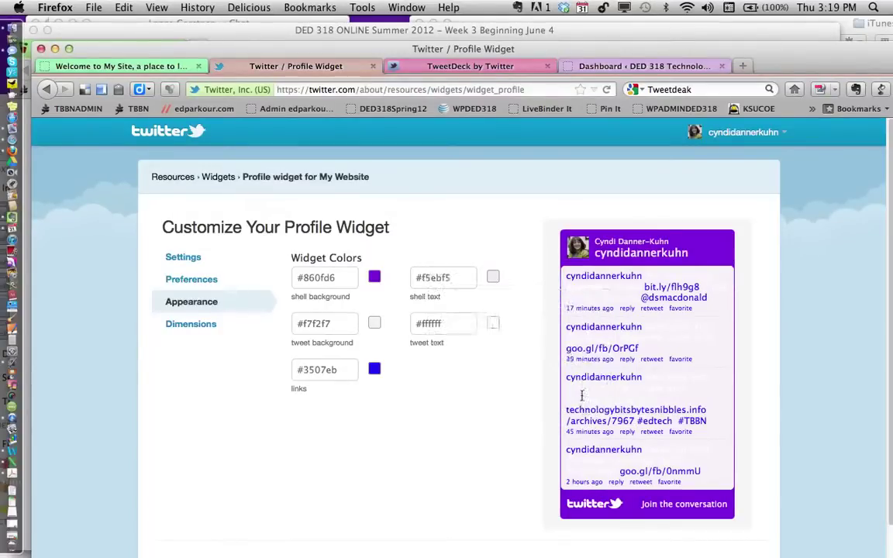
Set the tweet text colour to near-black #0a0a0a and show the 250 × 300 px dimensions.
left_click(493, 324)
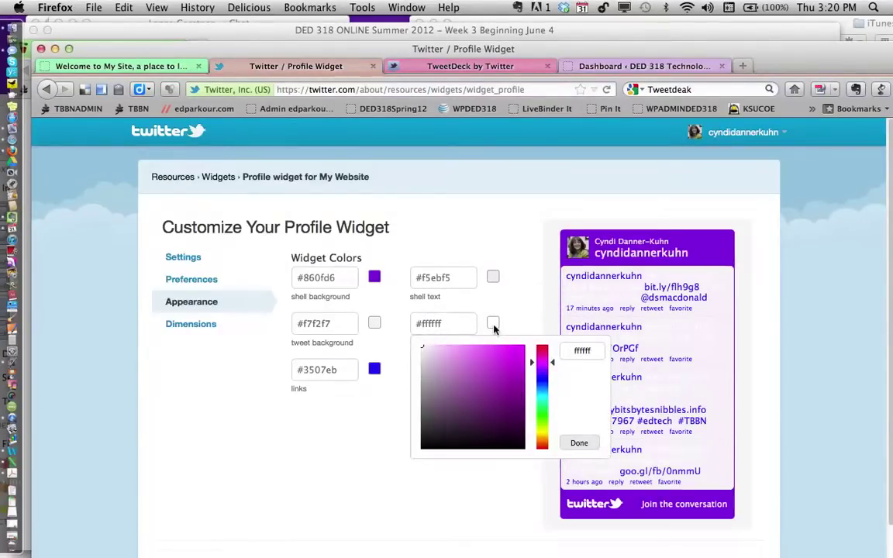
left_click(424, 448)
left_click(579, 442)
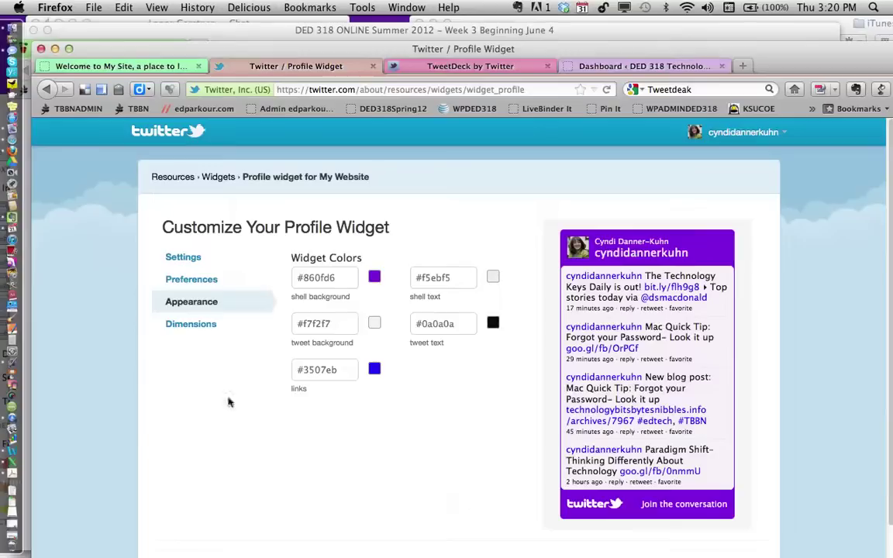
left_click(192, 328)
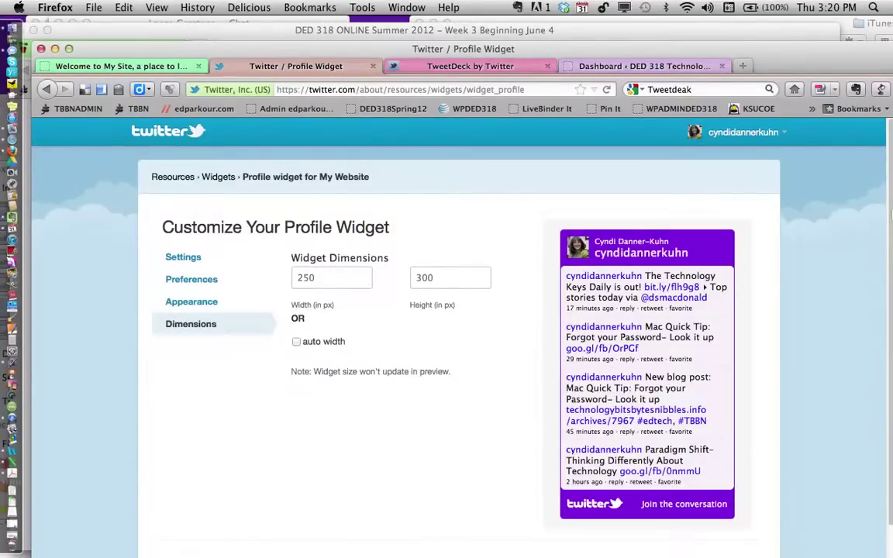
Generate the profile widget's embed code with Finish & Grab Code, then select and copy it all.
scroll(458, 349, "down", 2)
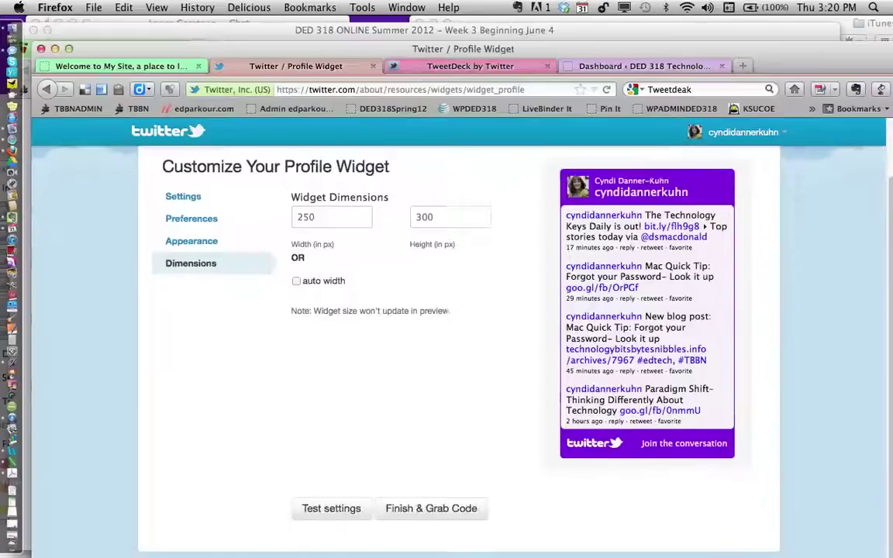
left_click(442, 509)
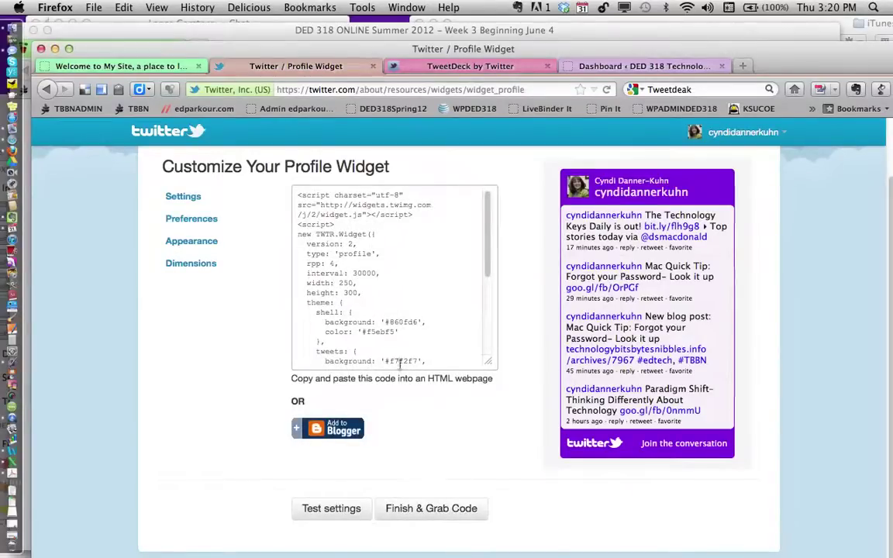
left_click(379, 299)
scroll(378, 300, "down", 5)
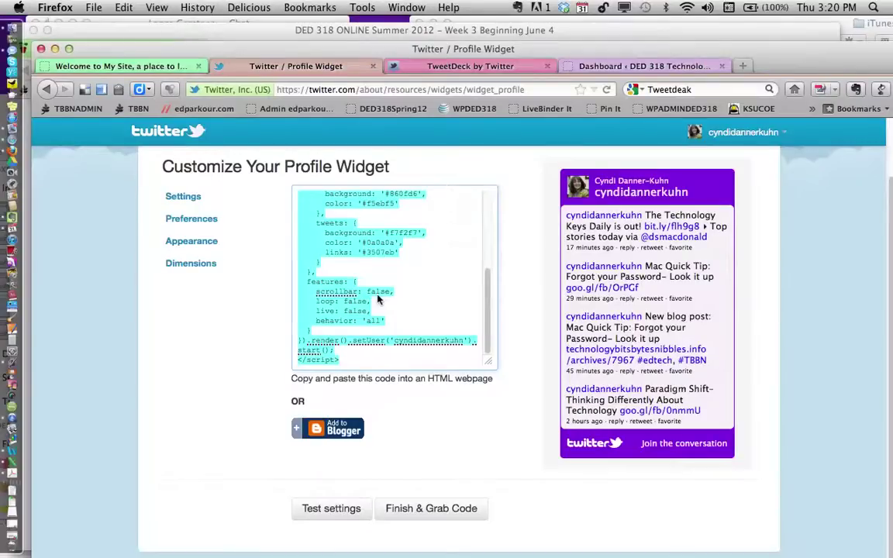
key("super+c")
left_click(124, 7)
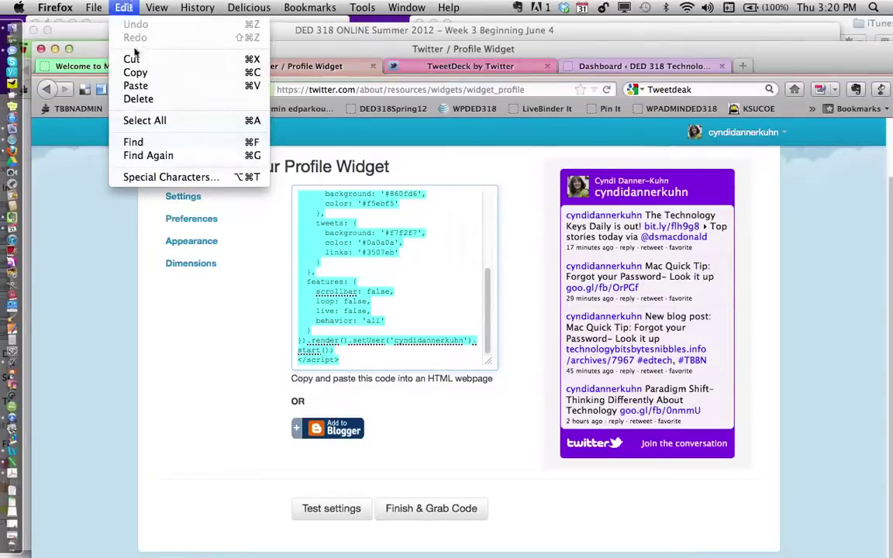
left_click(140, 74)
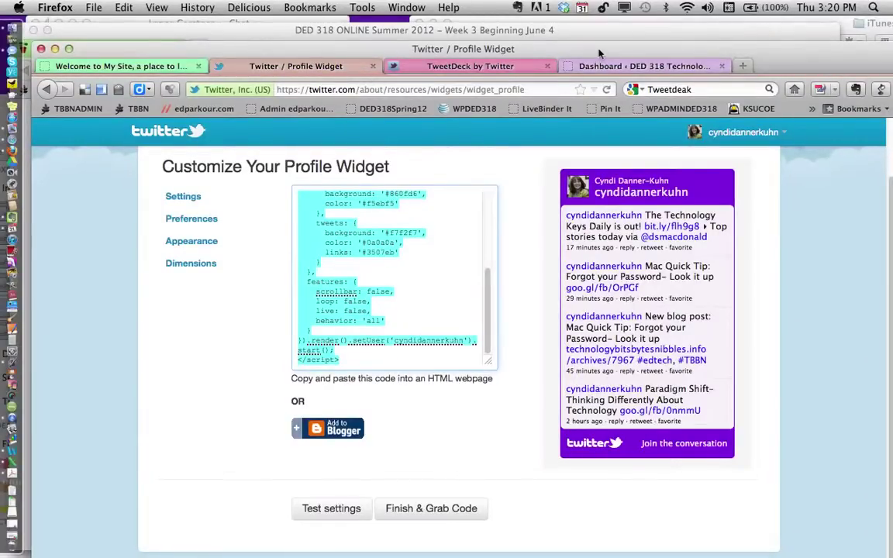
Switch to the WordPress dashboard, open Appearance > Widgets, and scroll to the Text widget.
left_click_drag(598, 50, 473, 24)
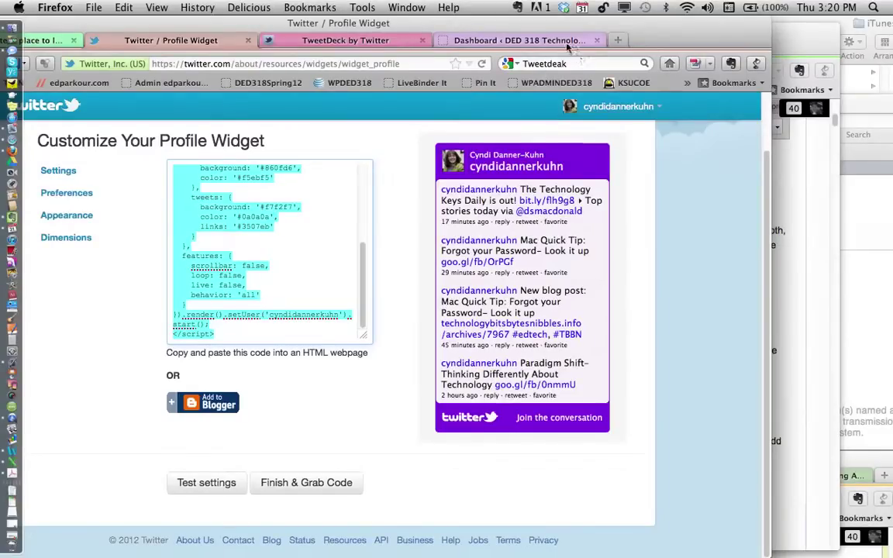
left_click(511, 40)
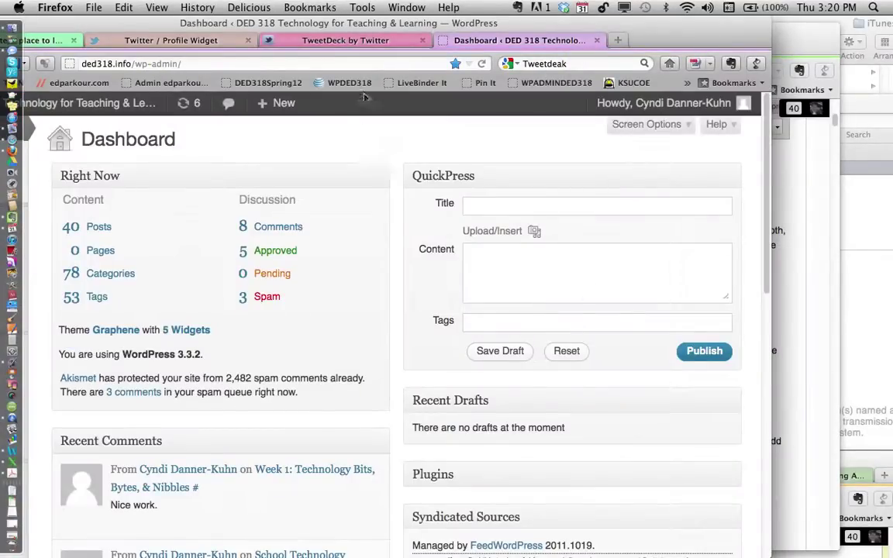
left_click_drag(380, 24, 486, 26)
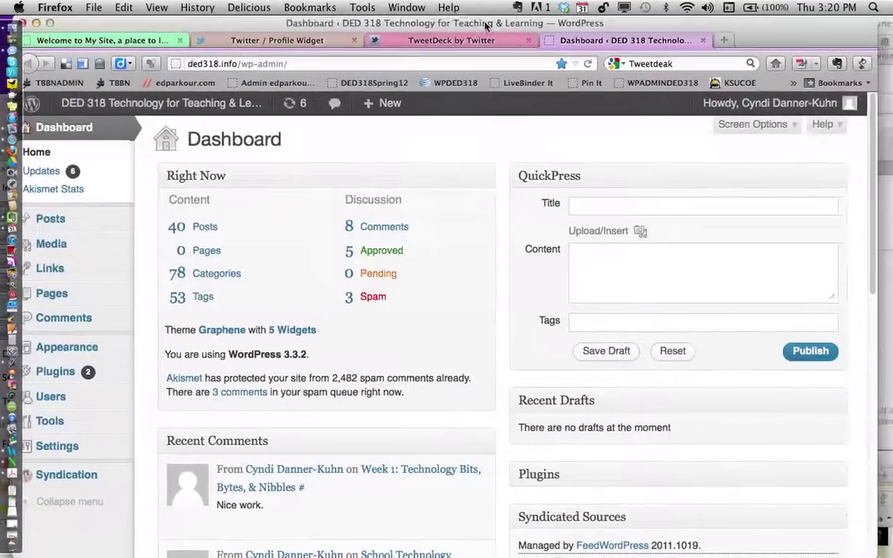
mouse_move(88, 351)
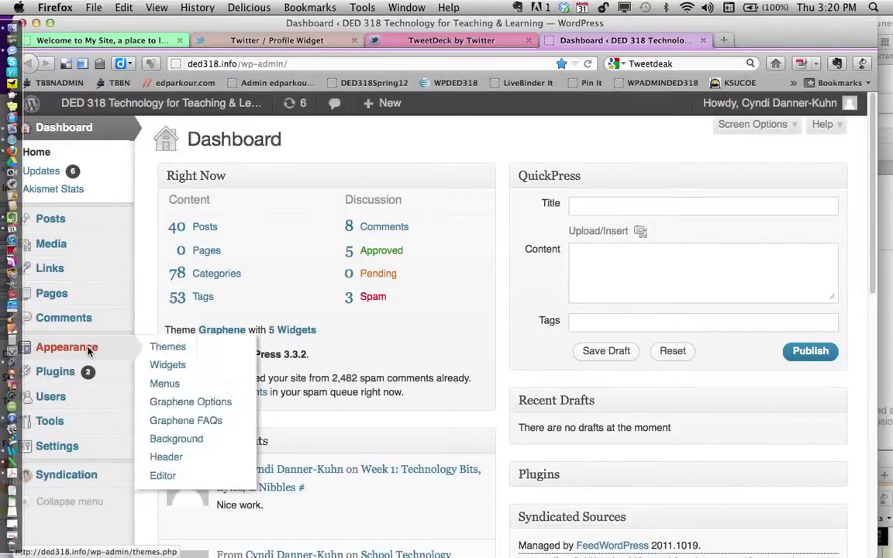
left_click(168, 368)
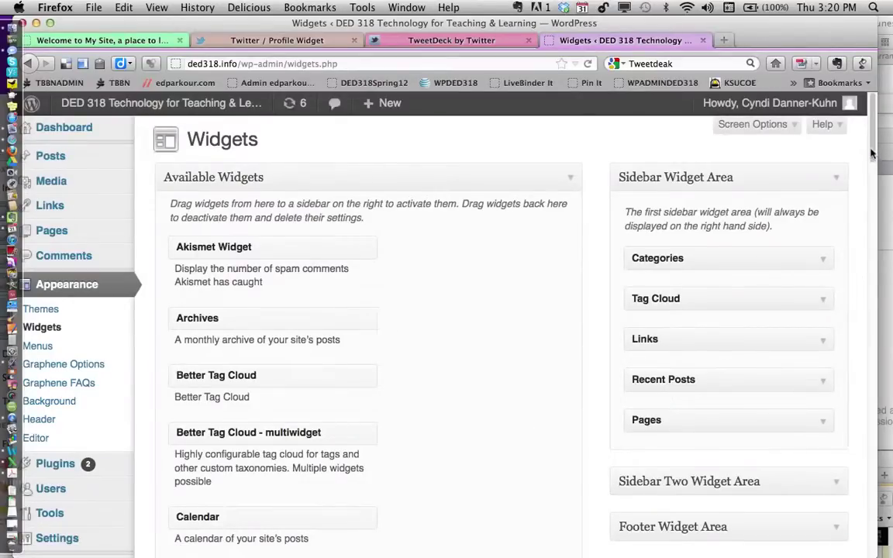
left_click_drag(871, 155, 876, 296)
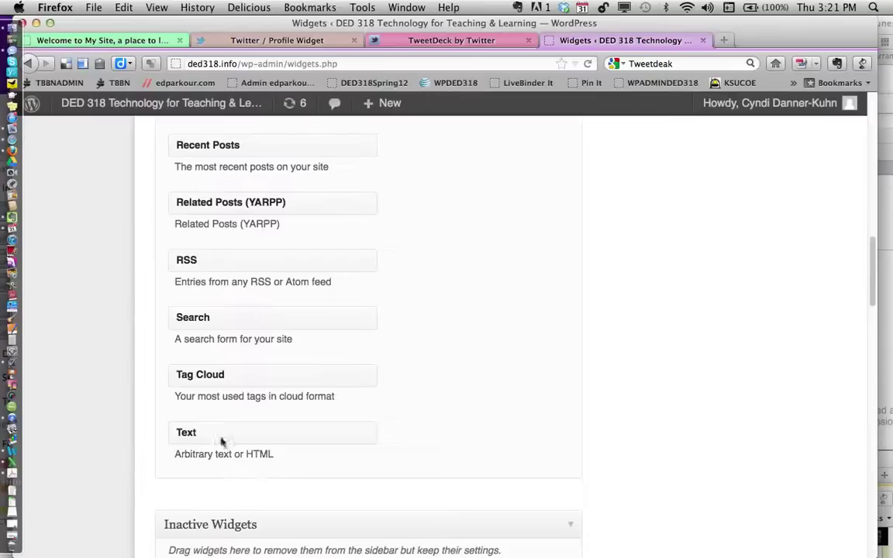
Add a Text widget to Sidebar Widget Area, paste the Twitter embed code into it, and save.
left_click_drag(222, 441, 676, 376)
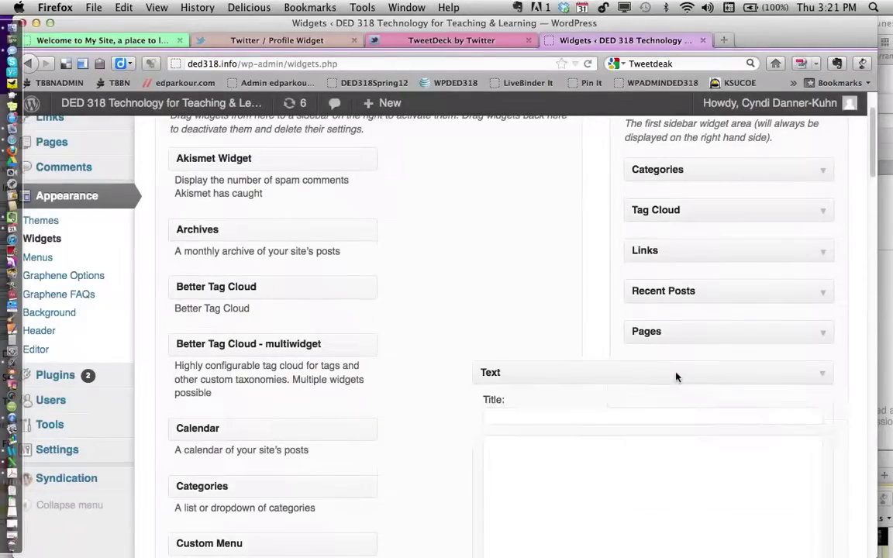
left_click(508, 471)
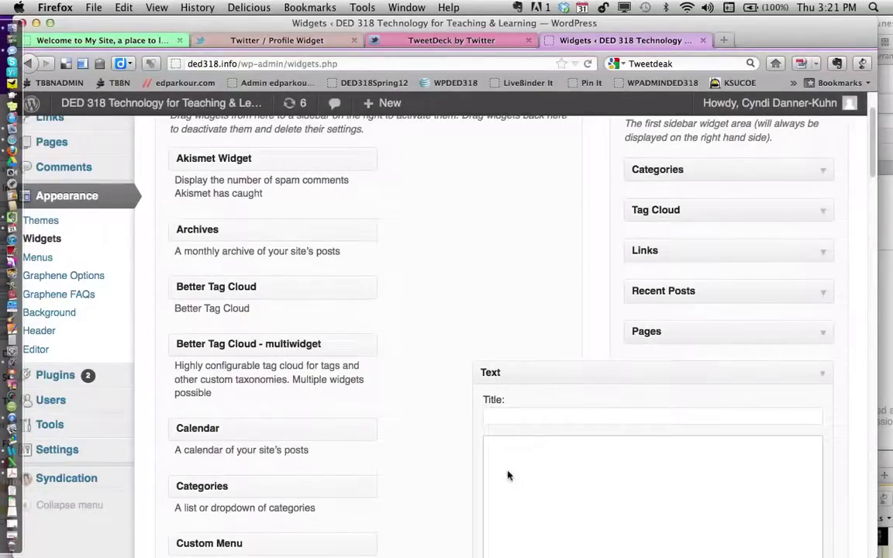
key("super+v")
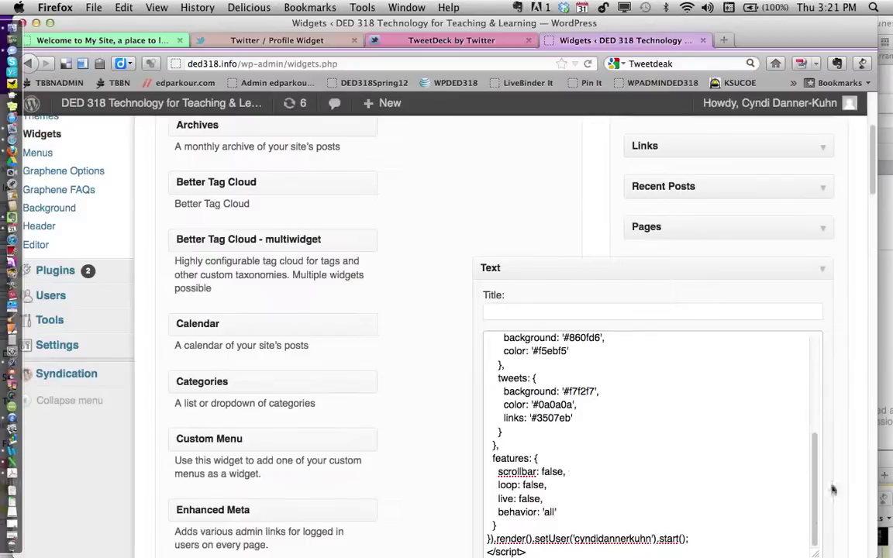
scroll(874, 227, "down", 5)
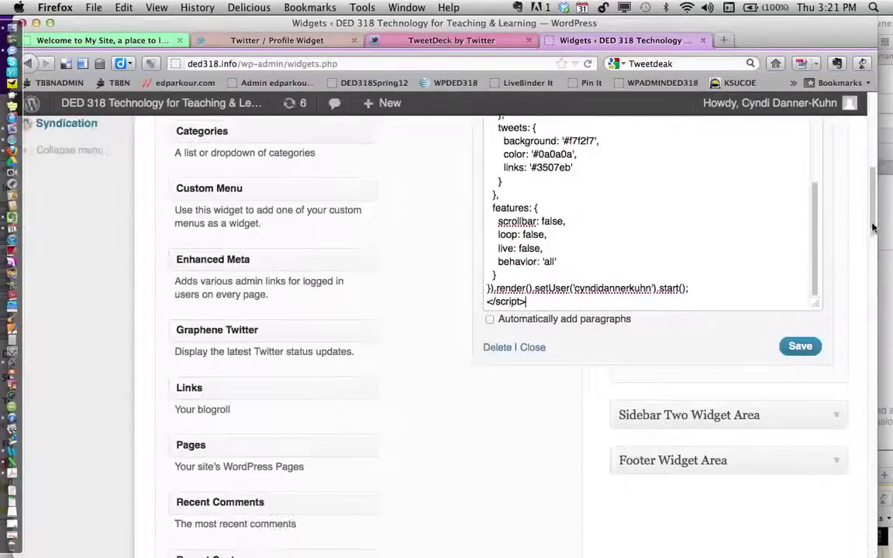
left_click(803, 351)
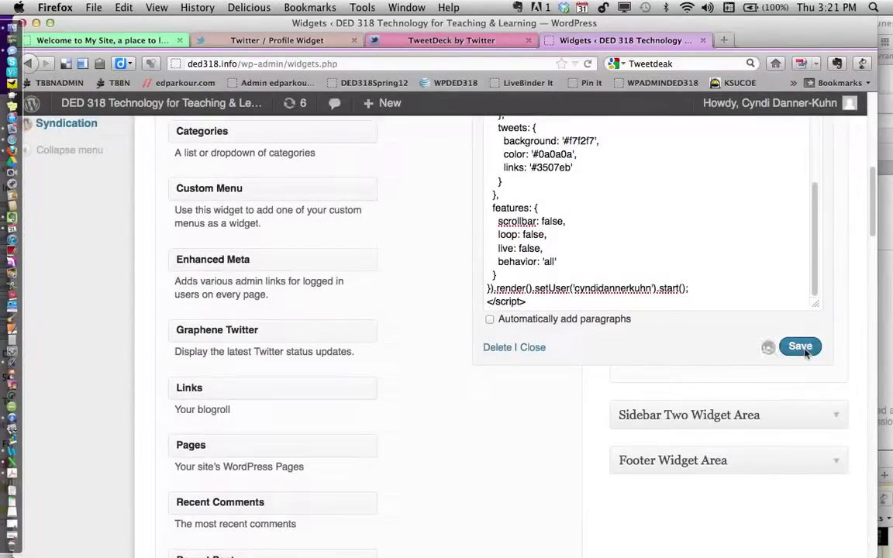
left_click(532, 348)
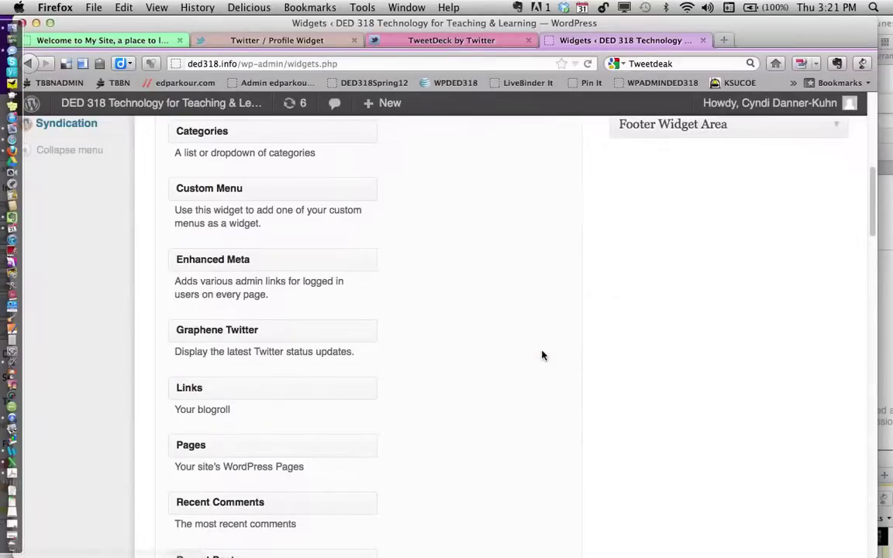
scroll(781, 209, "up", 6)
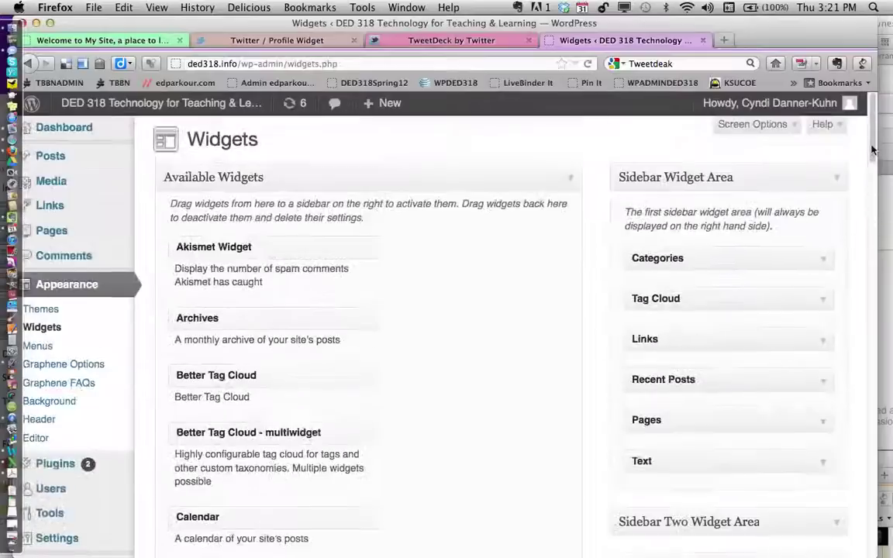
Visit the public blog and scroll down to the purple Twitter profile widget in the sidebar.
left_click(178, 102)
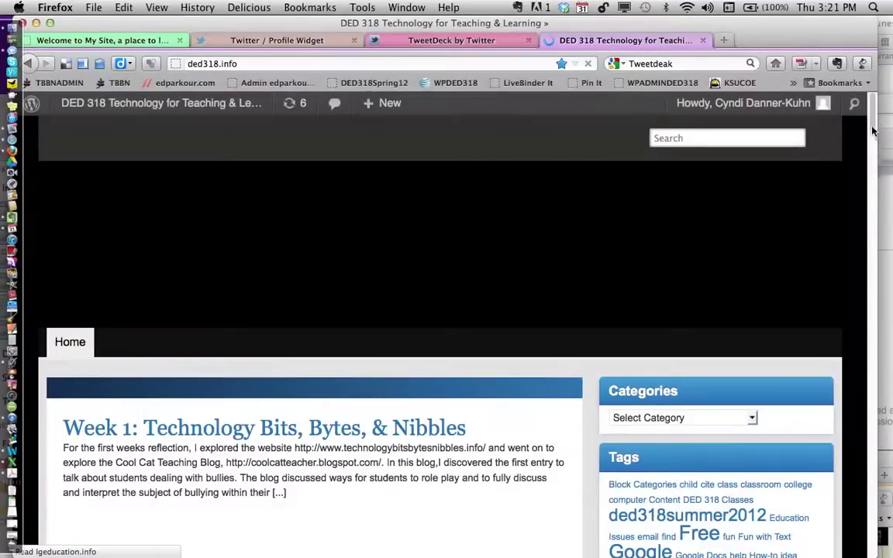
left_click_drag(873, 147, 873, 263)
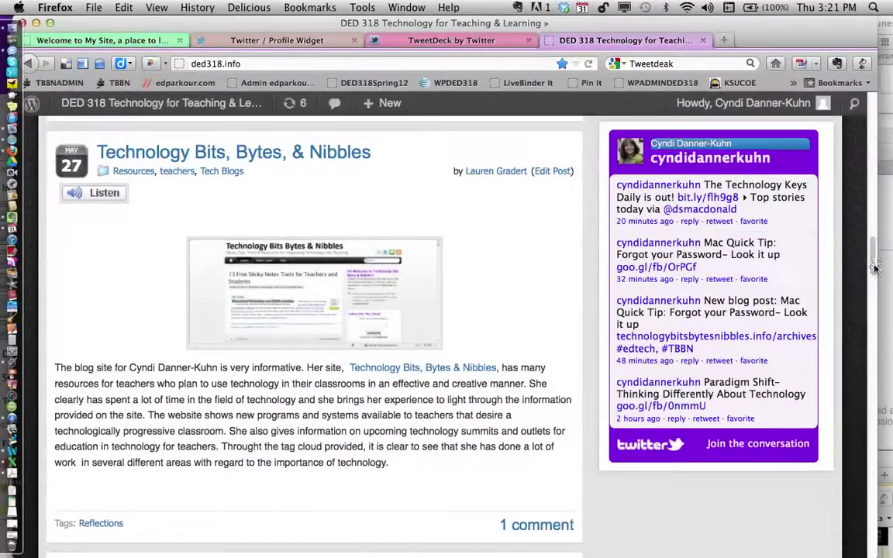